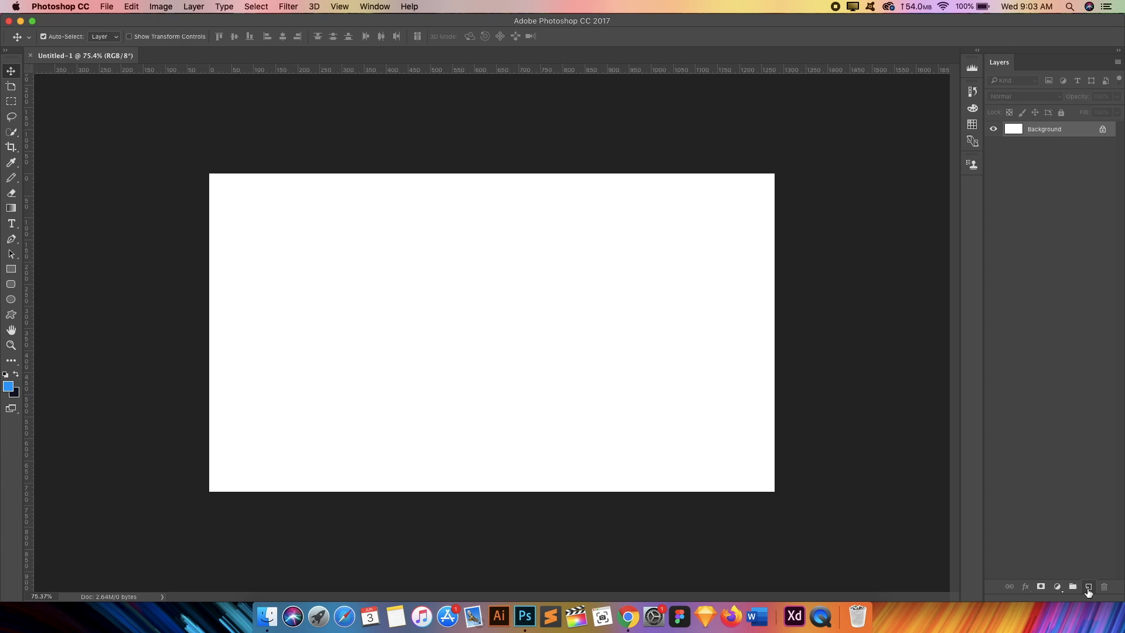
# Step: Add a blank layer above the Background and toggle its visibility off and on
pyautogui.click(1088, 586)
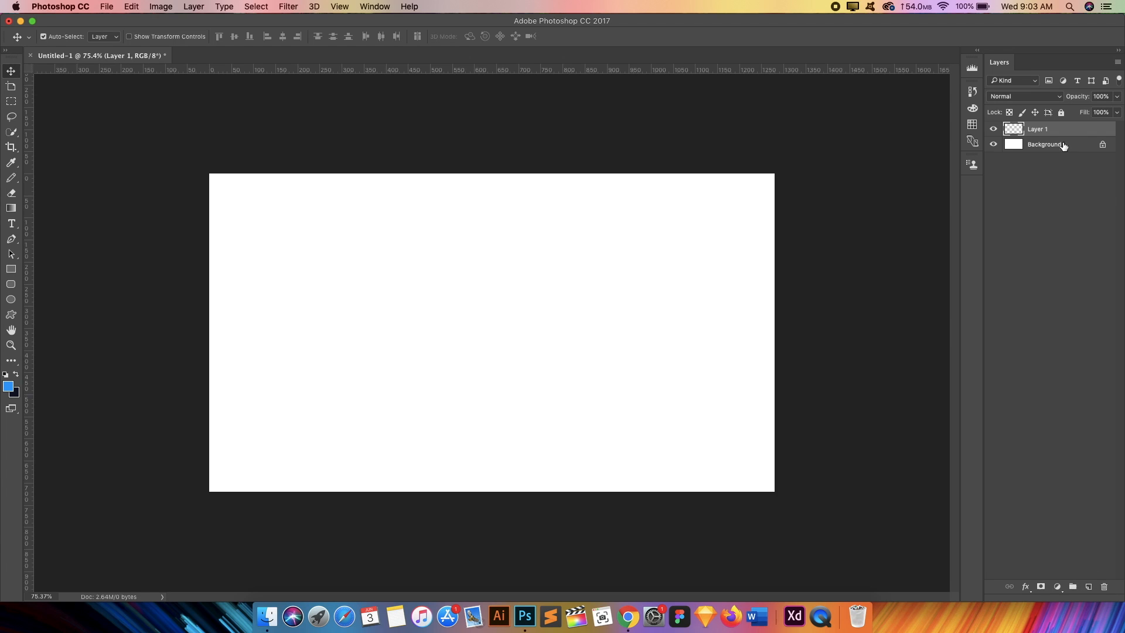
pyautogui.click(993, 130)
pyautogui.click(992, 131)
# Step: Draw a wavy blue freehand line across the upper part of the canvas on Layer 1 with the Pencil tool
pyautogui.click(11, 169)
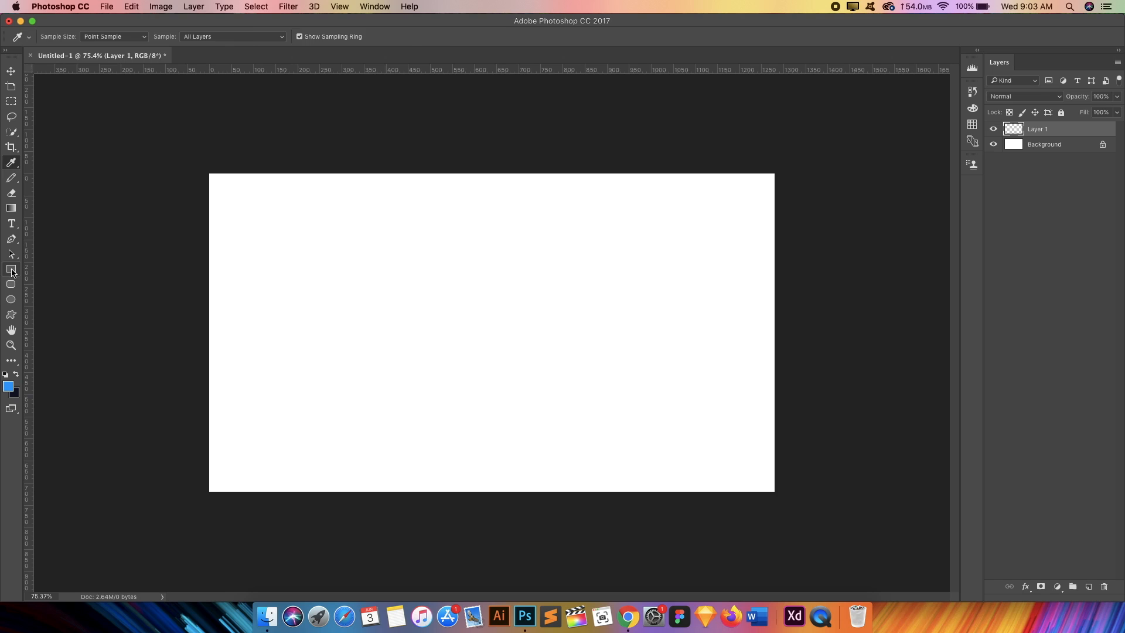
pyautogui.click(12, 273)
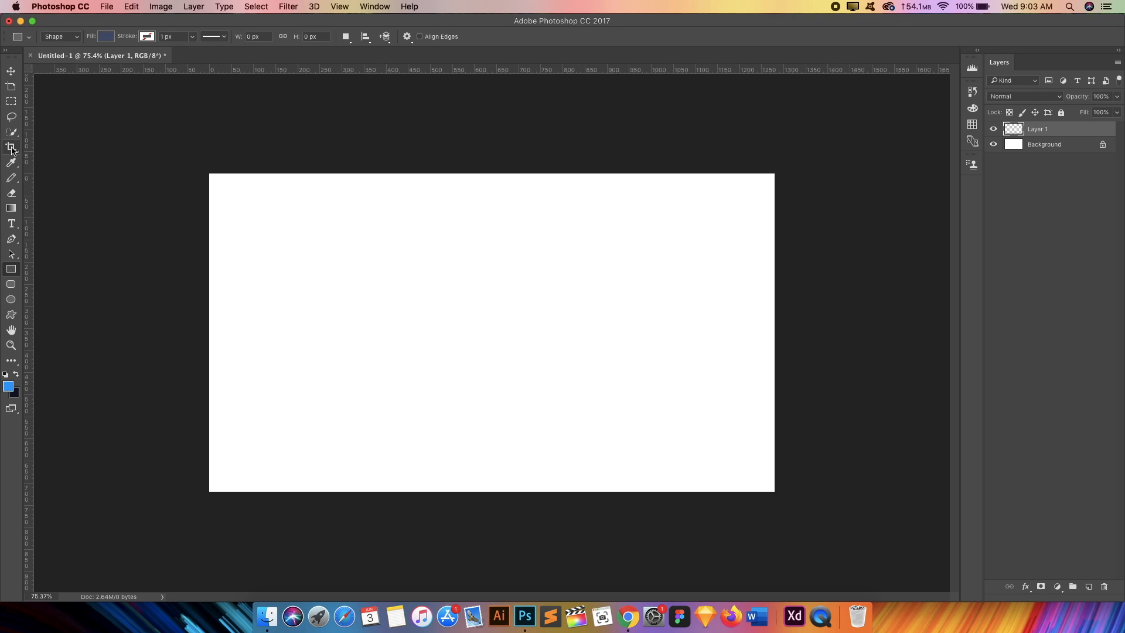
pyautogui.click(11, 177)
pyautogui.moveTo(307, 314)
pyautogui.mouseDown()
pyautogui.moveTo(323, 298)
pyautogui.moveTo(402, 314)
pyautogui.moveTo(547, 304)
pyautogui.moveTo(565, 274)
pyautogui.mouseUp()
pyautogui.click(11, 69)
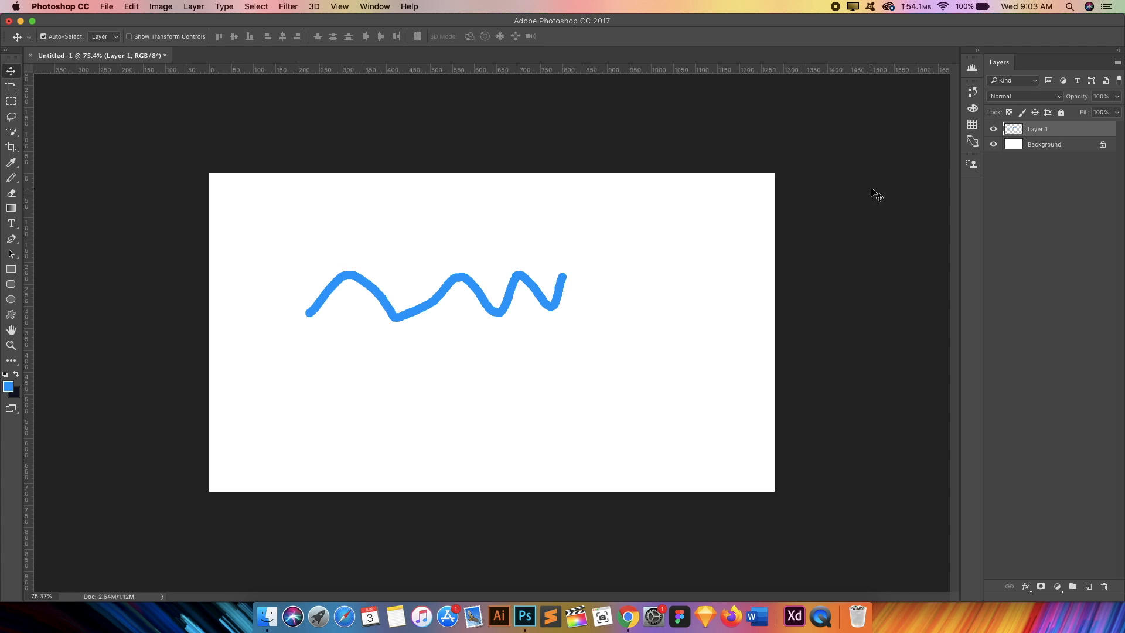
# Step: Toggle the visibility of Layer 1 with the blue line several times and delete the layer
pyautogui.click(994, 129)
pyautogui.click(994, 129)
pyautogui.click(995, 130)
pyautogui.click(994, 130)
pyautogui.press('Delete')
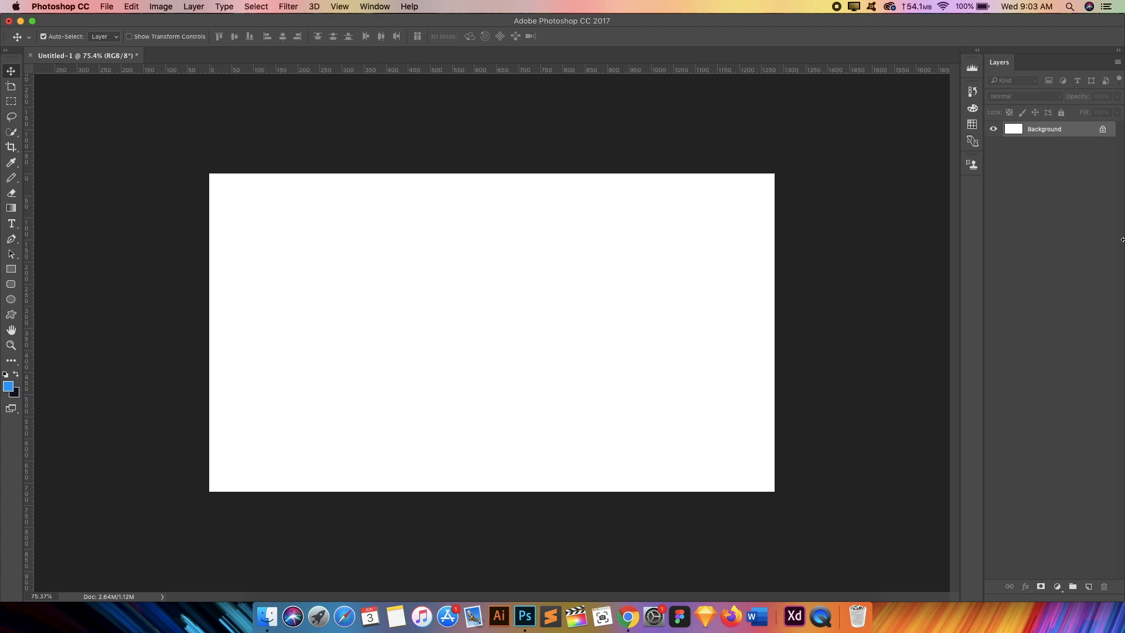
# Step: Create a new layer named Layer 1 through the New Layer dialog with Normal mode and 100% opacity
pyautogui.click(193, 6)
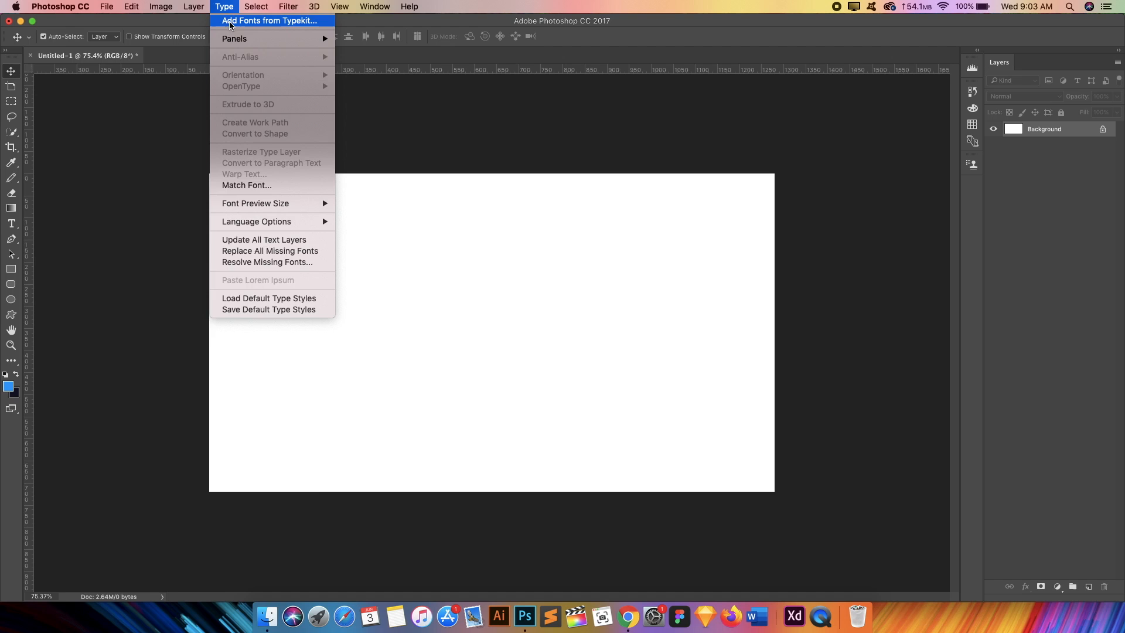
pyautogui.moveTo(269, 22)
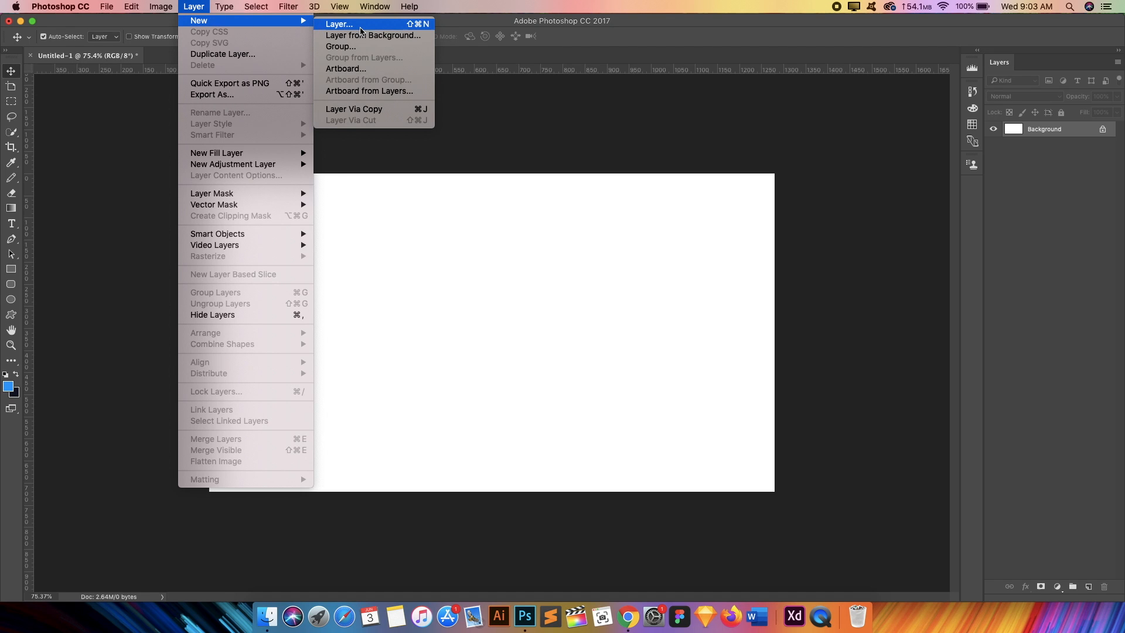
pyautogui.click(361, 28)
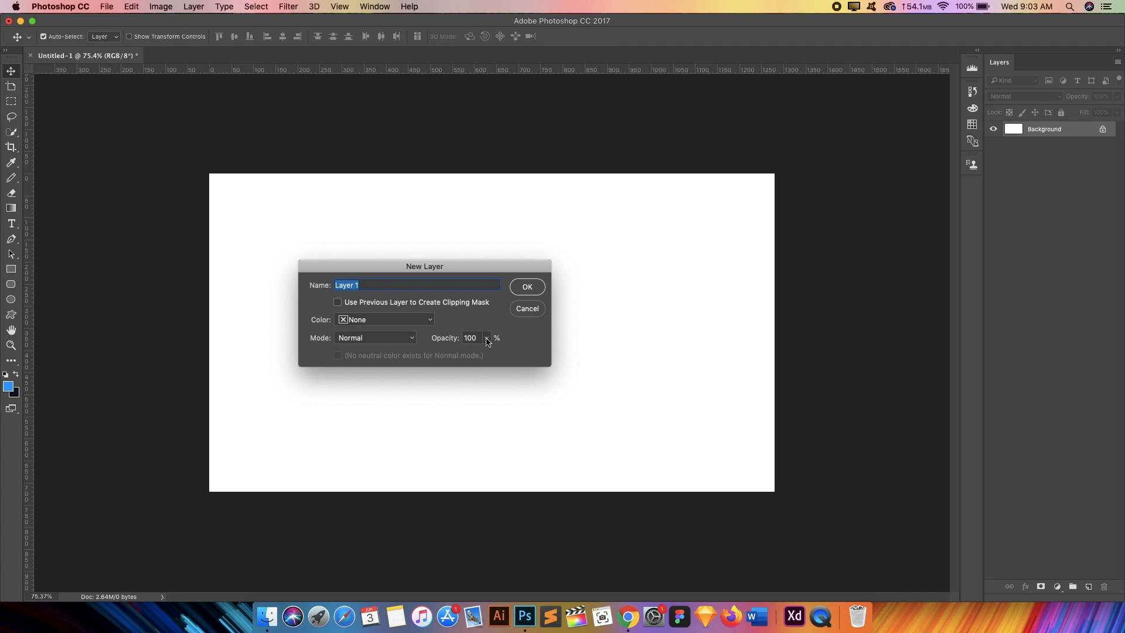
pyautogui.click(528, 287)
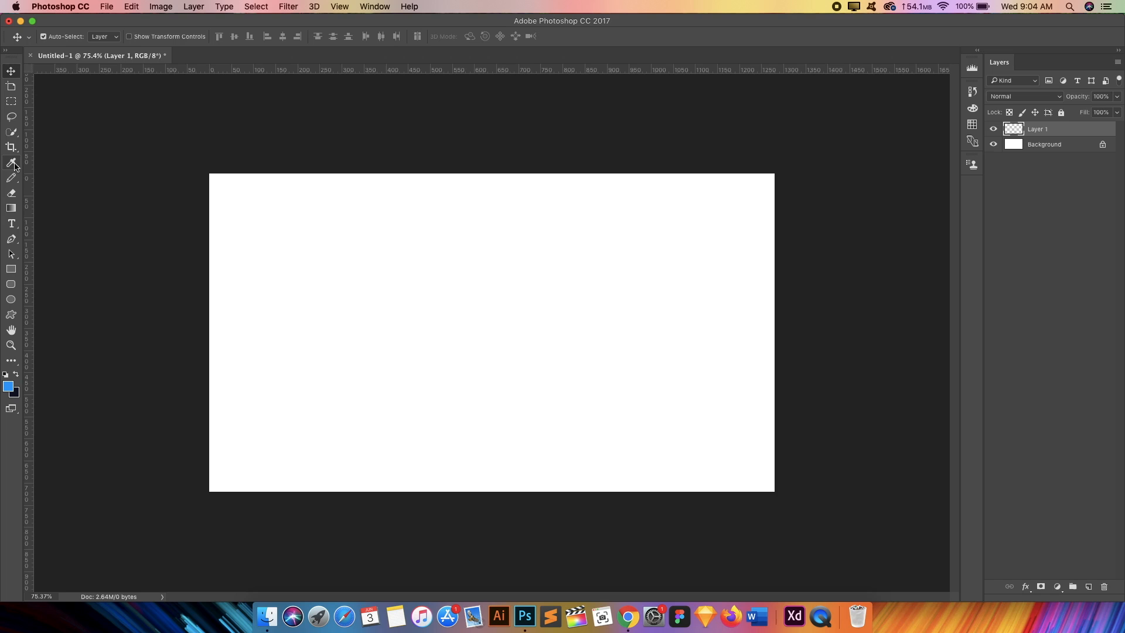
# Step: Draw a wavy blue freehand line across the upper middle of the canvas on Layer 1 with the Pencil tool
pyautogui.click(15, 182)
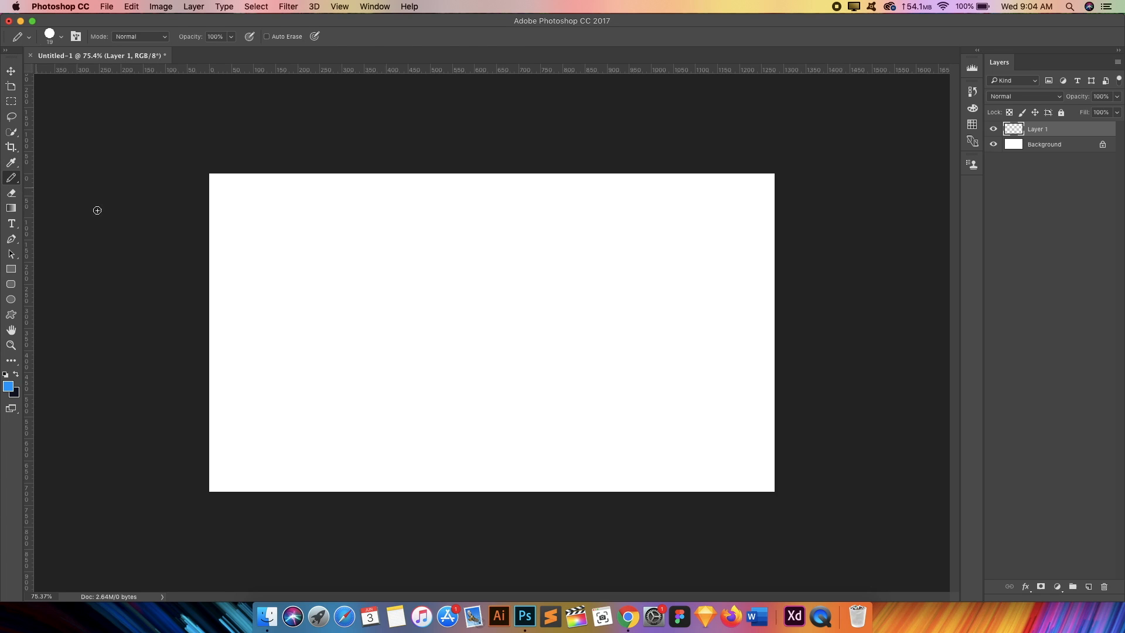
pyautogui.moveTo(341, 320)
pyautogui.mouseDown()
pyautogui.moveTo(445, 276)
pyautogui.moveTo(479, 297)
pyautogui.moveTo(523, 262)
pyautogui.moveTo(579, 288)
pyautogui.moveTo(617, 269)
pyautogui.moveTo(654, 277)
pyautogui.mouseUp()
pyautogui.click(13, 72)
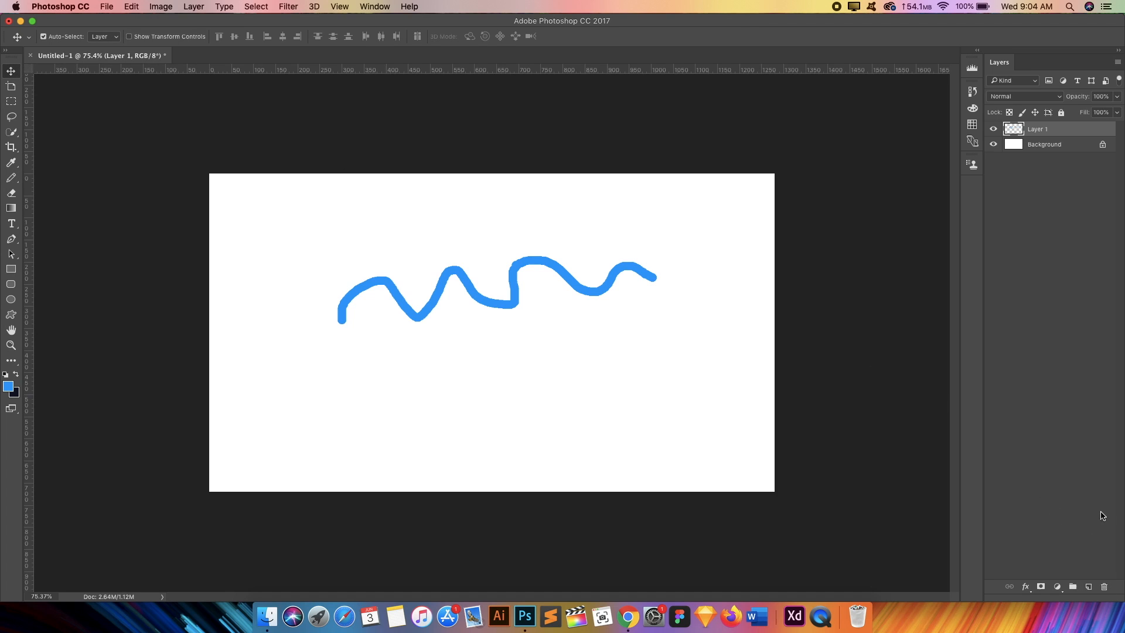
# Step: Request deletion of Layer 1, enable the option not to show the confirmation again, and decline the deletion
pyautogui.click(1103, 586)
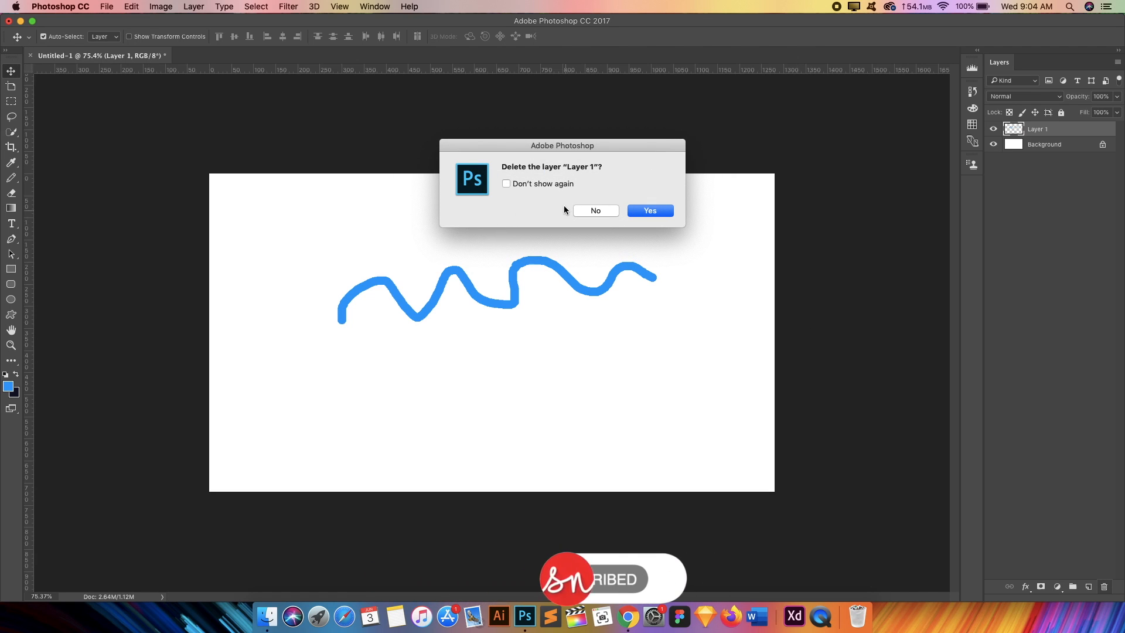
pyautogui.click(547, 187)
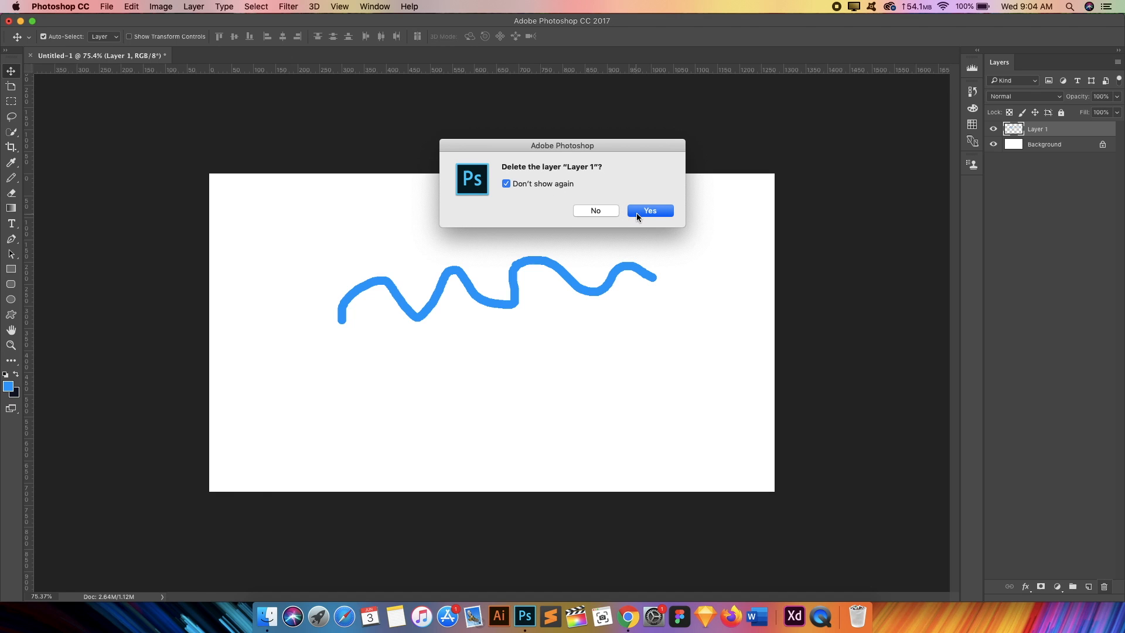
pyautogui.click(607, 213)
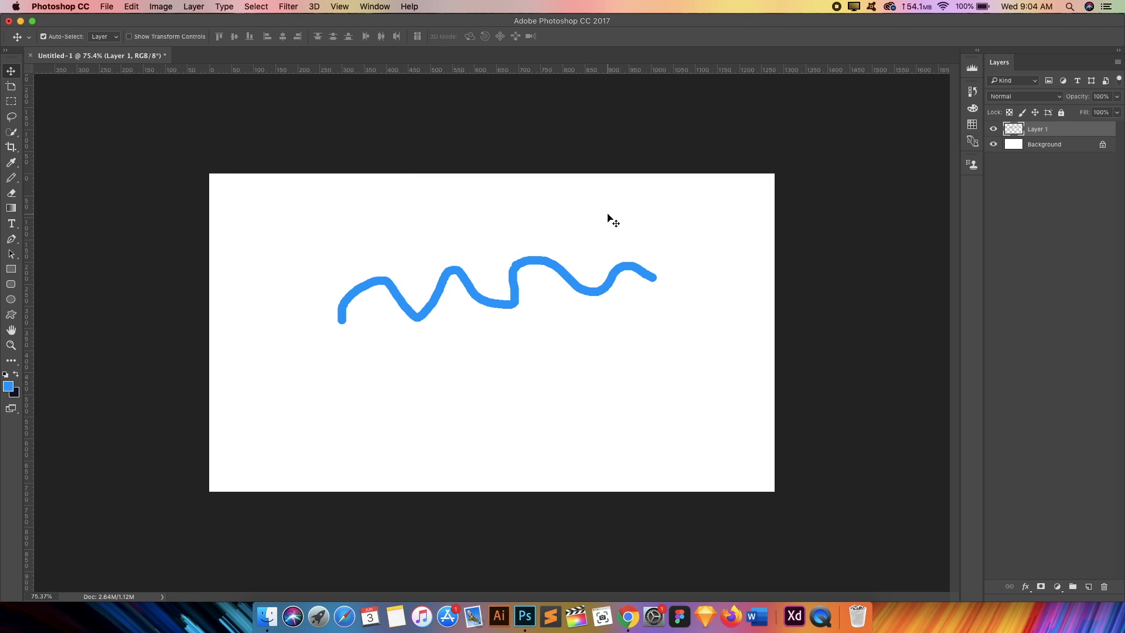
# Step: Delete Layer 1 and undo the deletion, twice in a row
pyautogui.click(1104, 586)
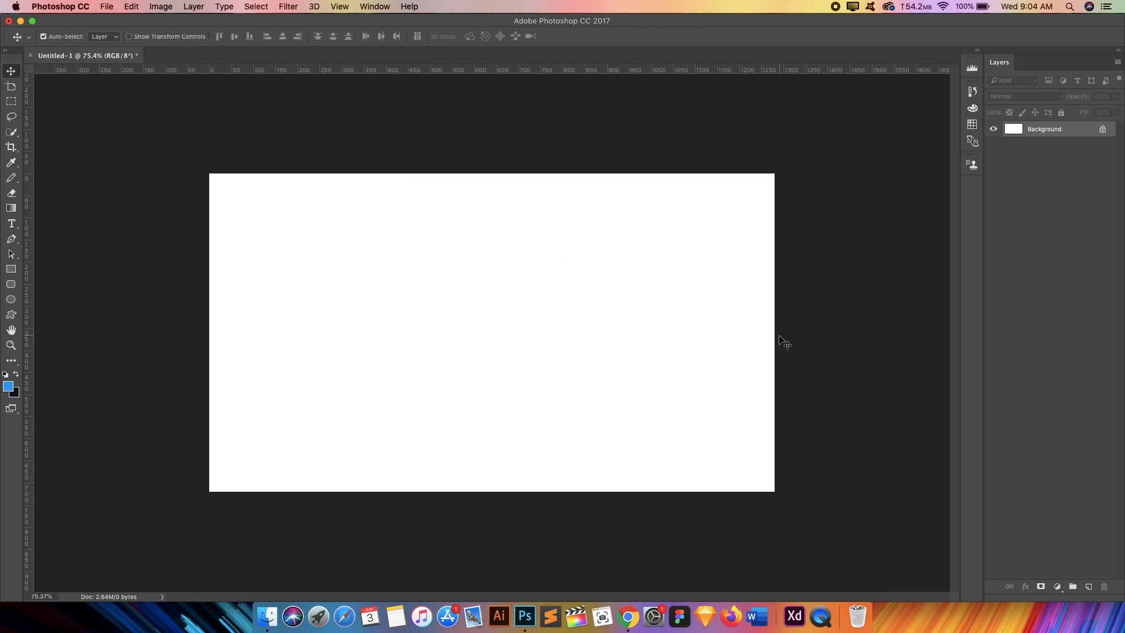
pyautogui.press('super+z')
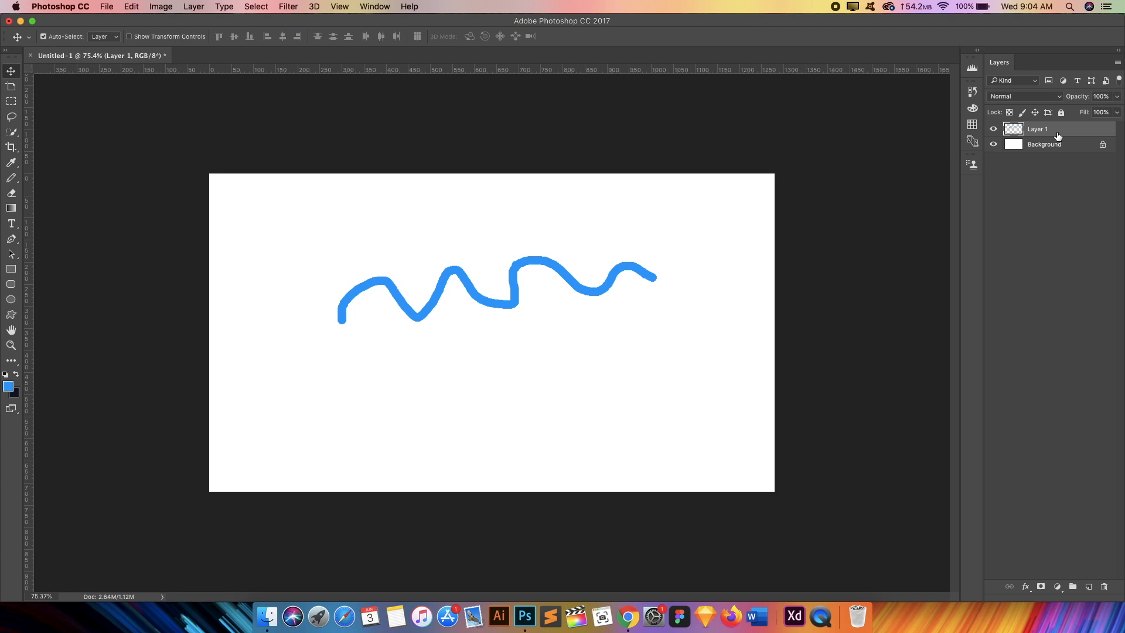
pyautogui.press('Delete')
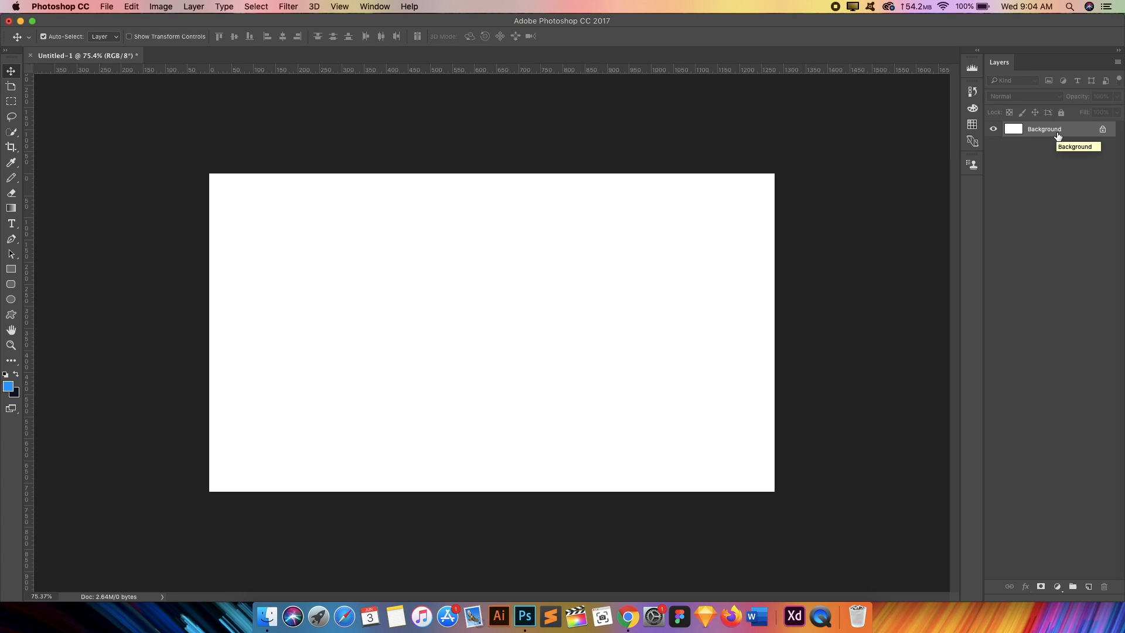
pyautogui.press('super+z')
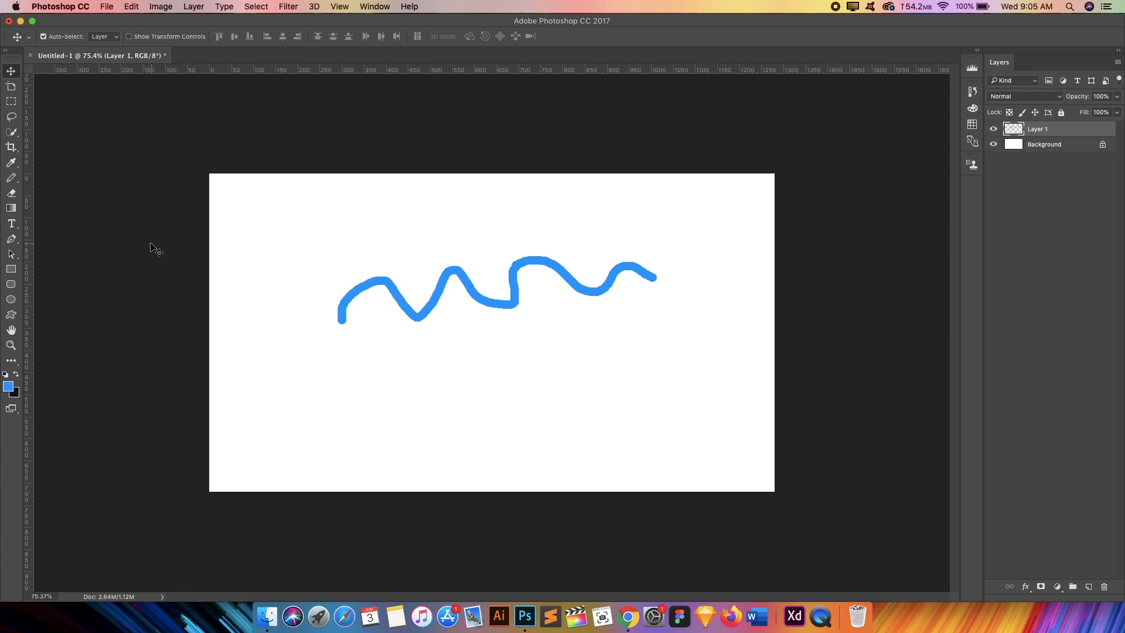
# Step: Draw a rectangle shape of about 658 × 330 px over the blue line and collapse the shape's properties
pyautogui.click(11, 268)
pyautogui.moveTo(341, 230); pyautogui.dragTo(631, 376)
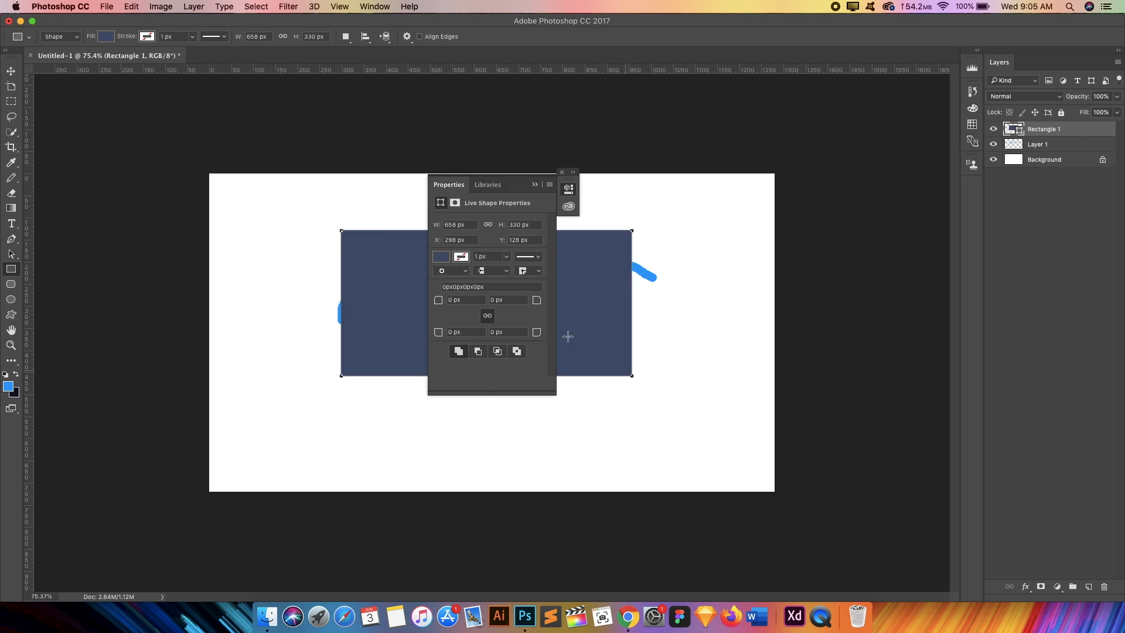
pyautogui.click(11, 70)
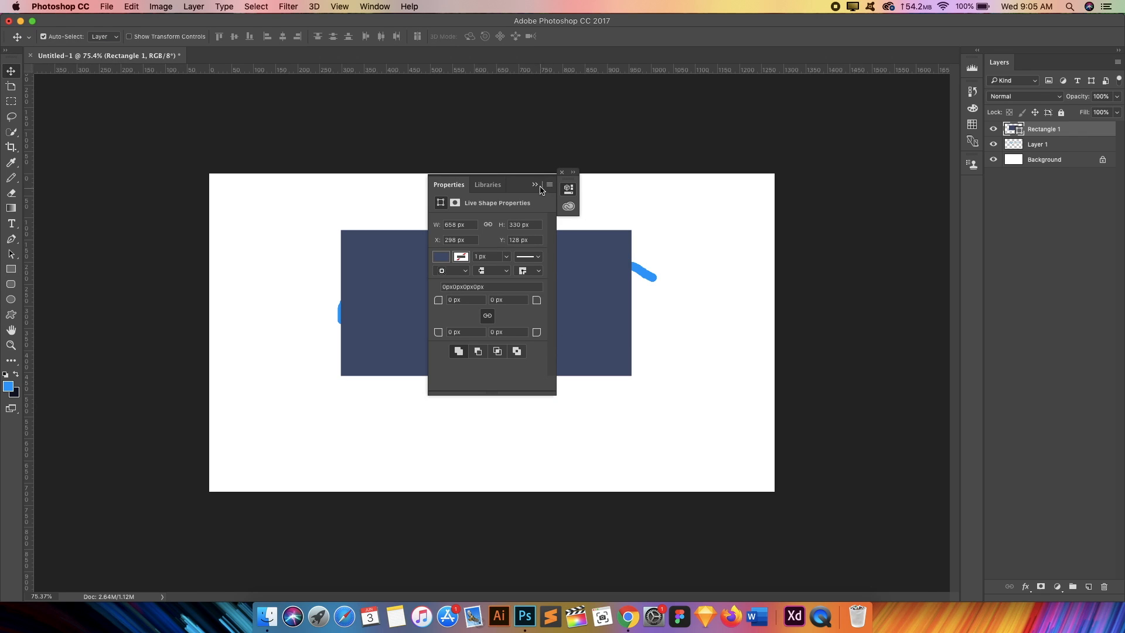
pyautogui.click(535, 185)
# Step: Set the foreground colour to #171717 and fill the rectangle with the dark navy background colour
pyautogui.click(11, 385)
pyautogui.moveTo(324, 218); pyautogui.dragTo(226, 284)
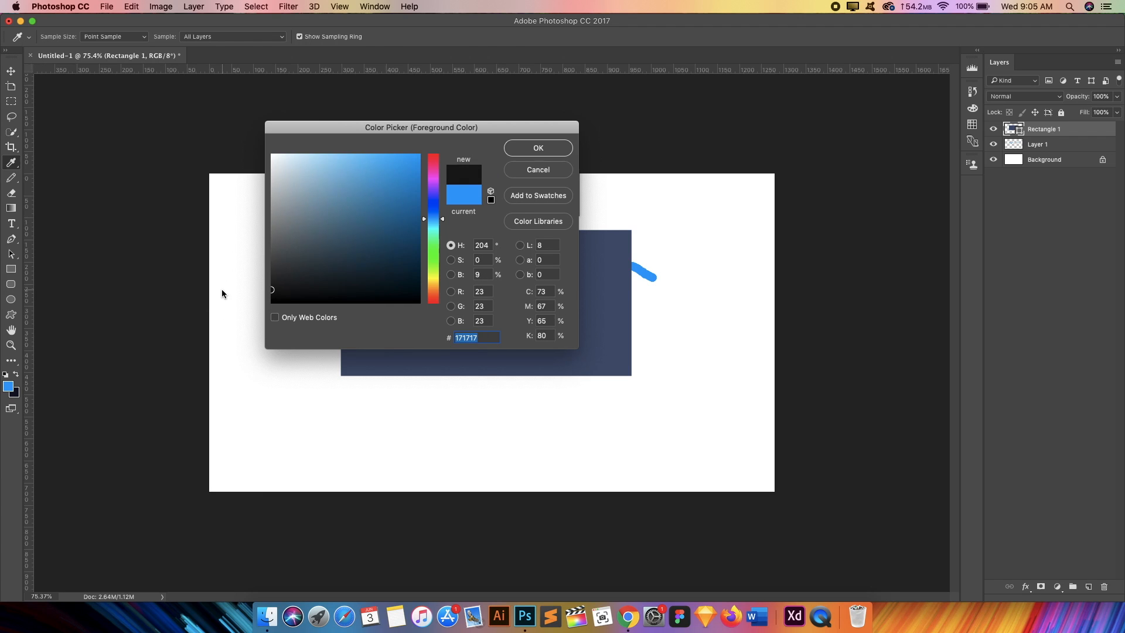
pyautogui.press('Return')
pyautogui.press('super+BackSpace')
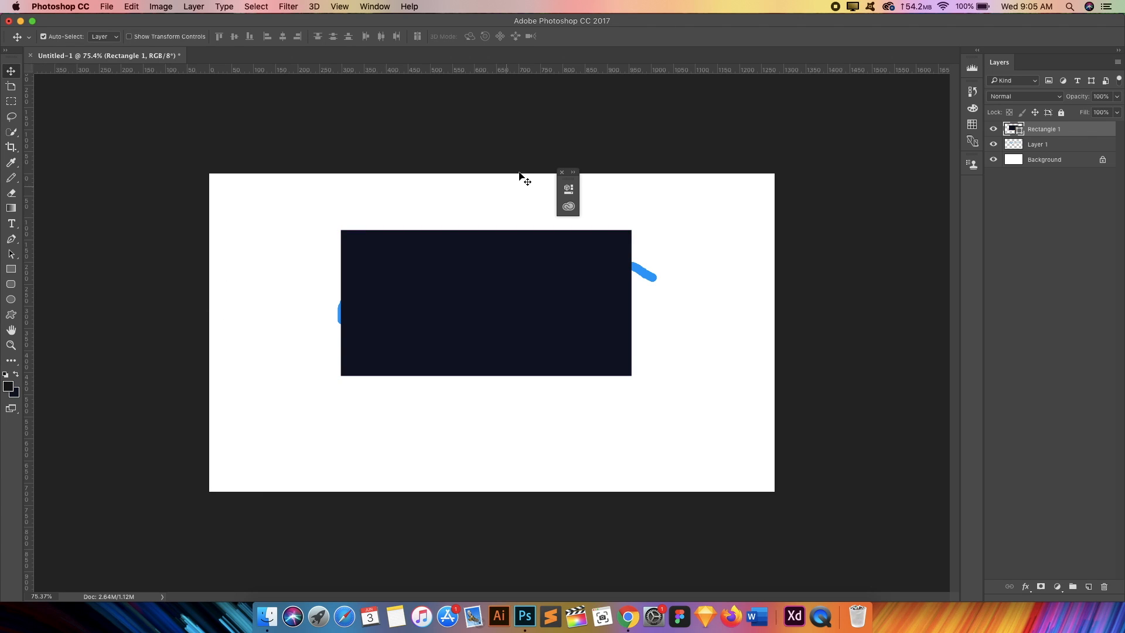
# Step: Dismiss the floating shape properties and shift the dark rectangle slightly right to centre it horizontally on the canvas
pyautogui.click(562, 174)
pyautogui.moveTo(580, 255); pyautogui.dragTo(587, 258)
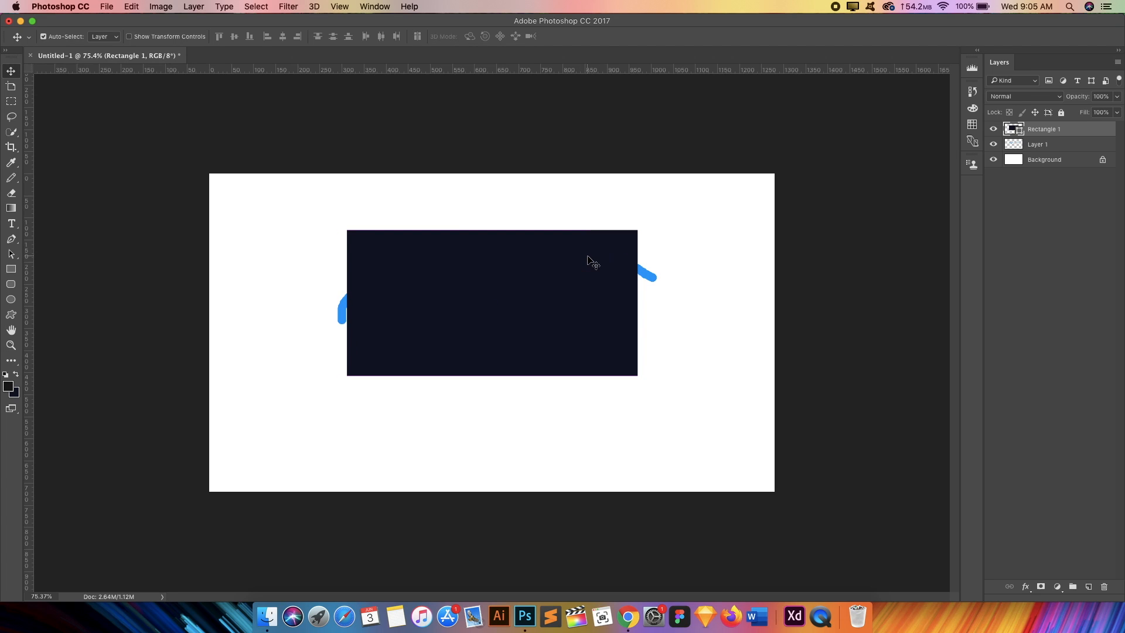
# Step: Toggle the visibility of the Rectangle 1 layer and Layer 1 off and on, leaving both layers shown
pyautogui.click(993, 130)
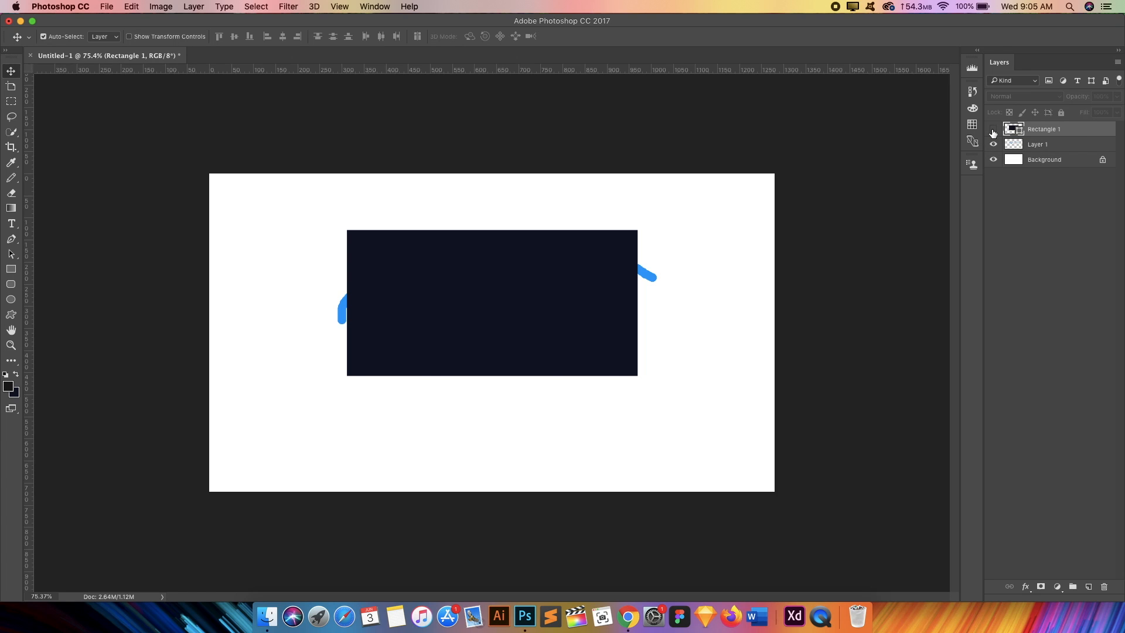
pyautogui.click(993, 132)
pyautogui.click(993, 132)
pyautogui.click(993, 133)
pyautogui.click(993, 132)
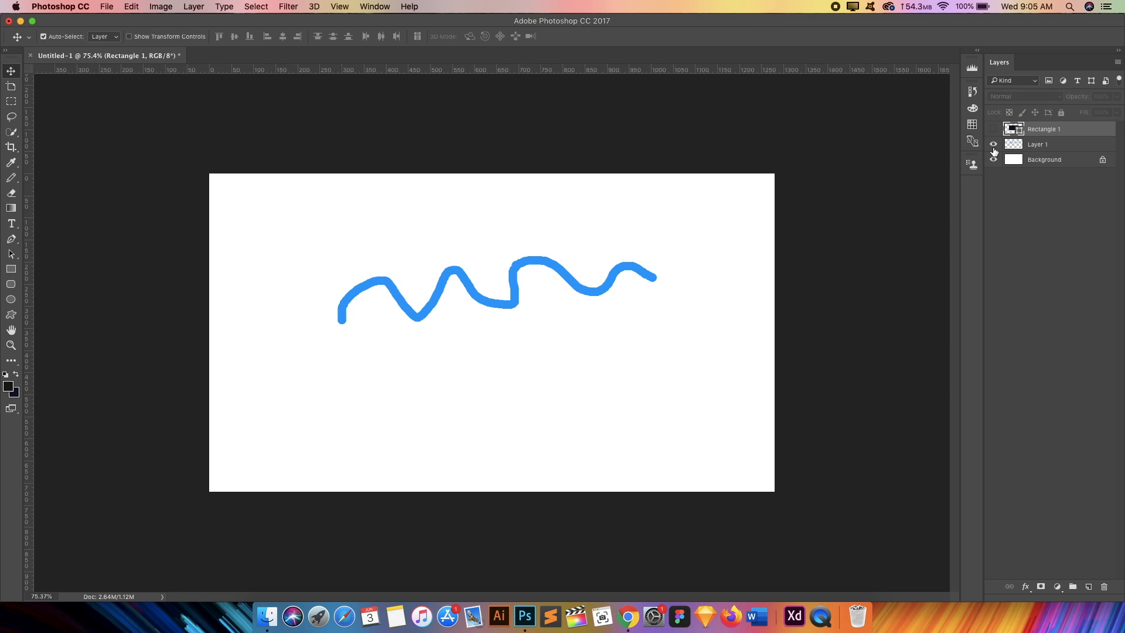
pyautogui.click(993, 145)
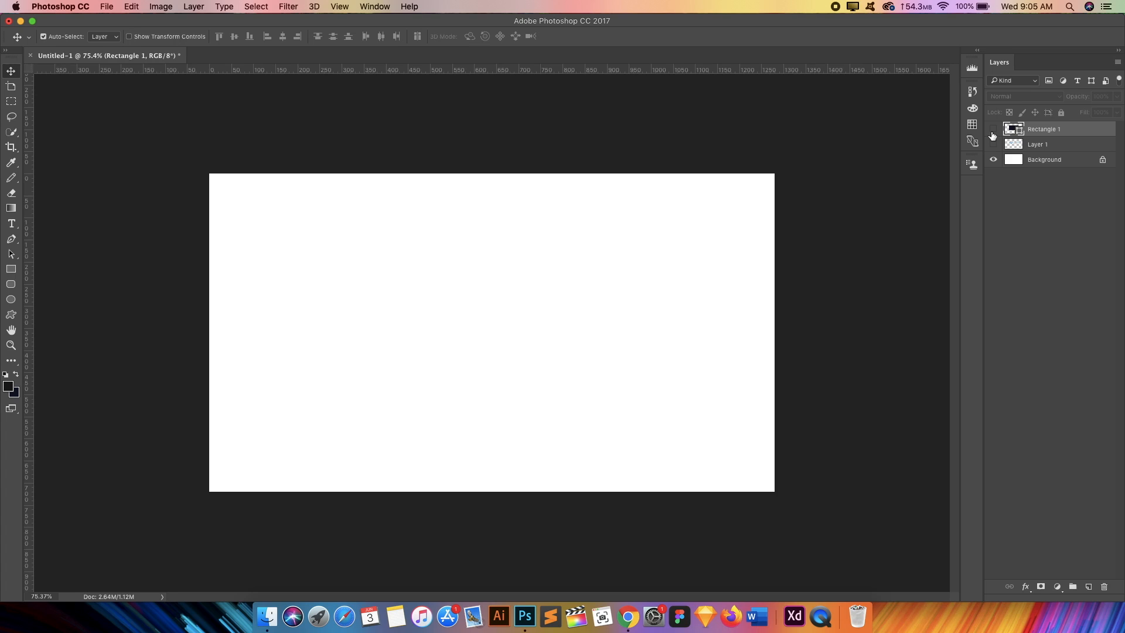
pyautogui.click(992, 130)
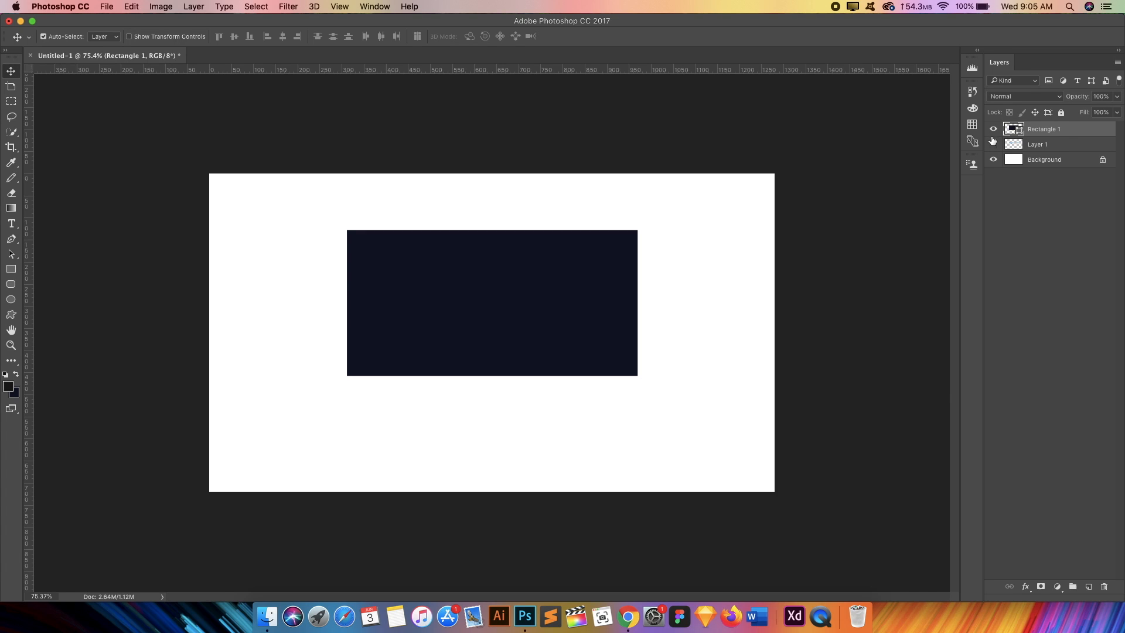
pyautogui.click(993, 145)
# Step: Duplicate the rectangle, placing the original at the canvas's lower left and the copy at its upper right, and narrow the copy to about 70% width
pyautogui.moveTo(576, 260)
pyautogui.mouseDown()
pyautogui.moveTo(517, 283)
pyautogui.moveTo(474, 350)
pyautogui.moveTo(478, 333)
pyautogui.moveTo(685, 261)
pyautogui.mouseUp()
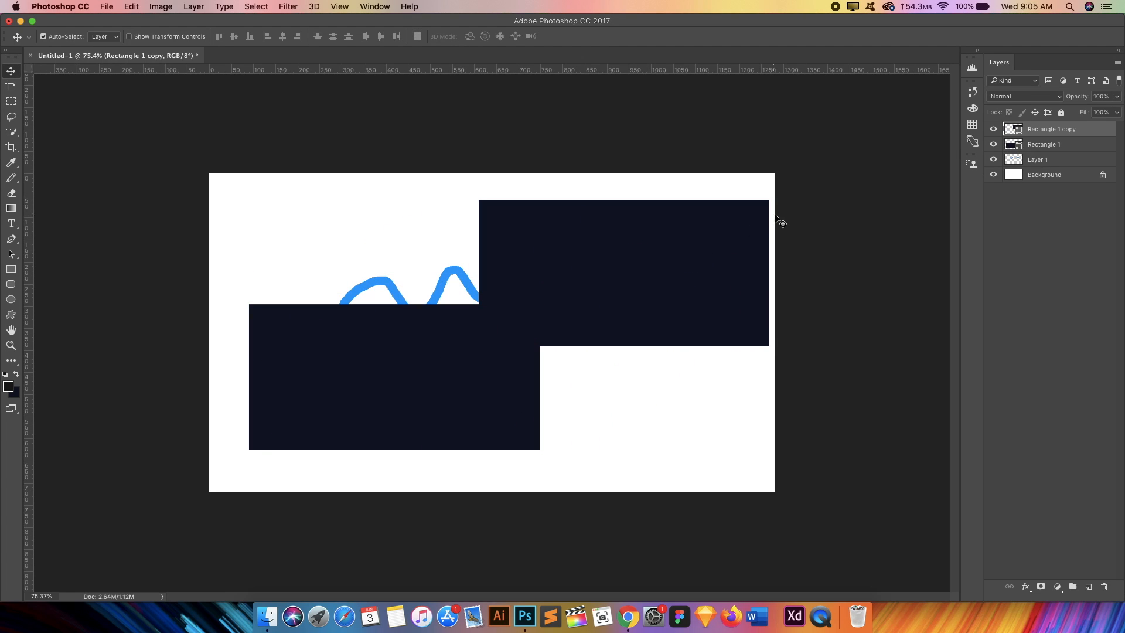
pyautogui.press('super+t')
pyautogui.moveTo(769, 208); pyautogui.dragTo(678, 257)
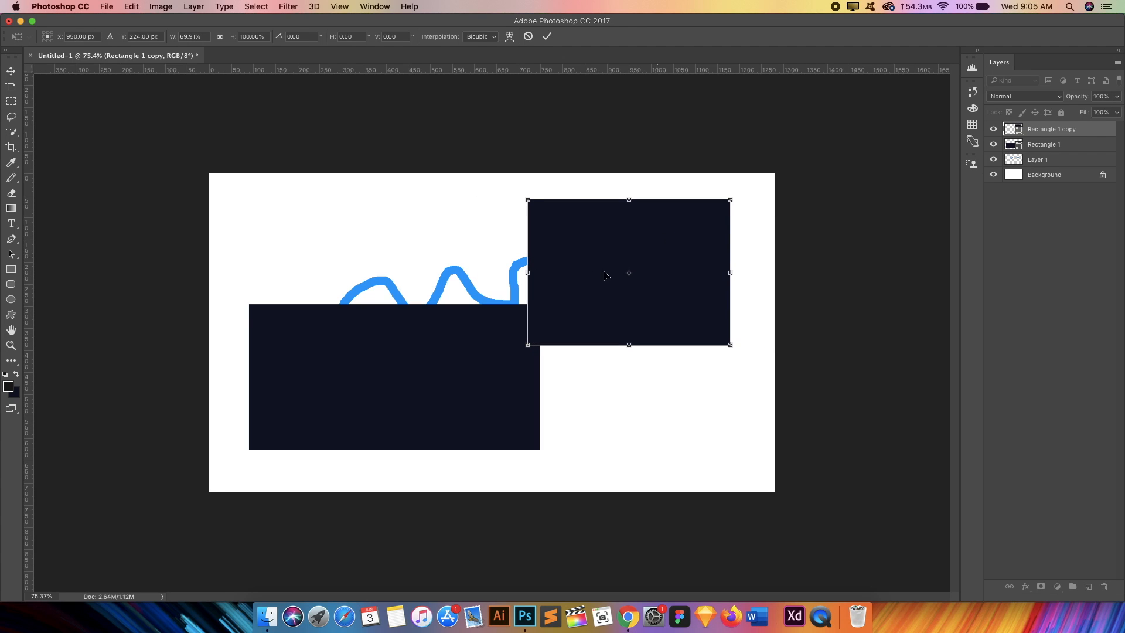
pyautogui.press('Return')
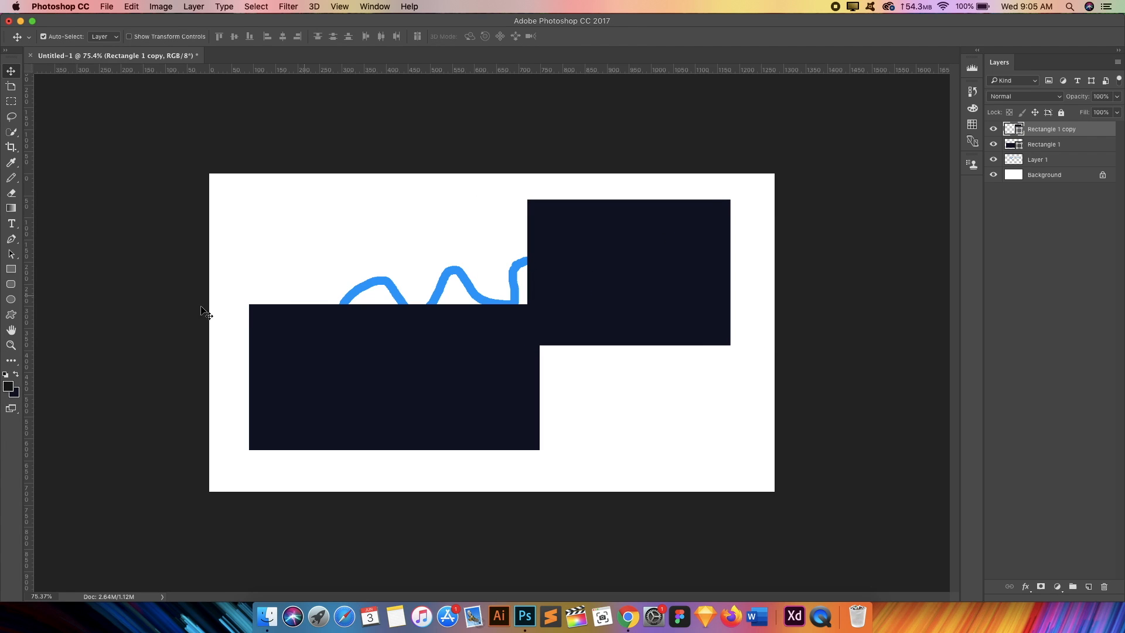
# Step: Sample the wavy line's blue as the foreground colour, swap it with the background colour, and fill the rectangle copy with it
pyautogui.click(9, 386)
pyautogui.moveTo(424, 131)
pyautogui.mouseDown()
pyautogui.moveTo(441, 243)
pyautogui.moveTo(416, 305)
pyautogui.mouseUp()
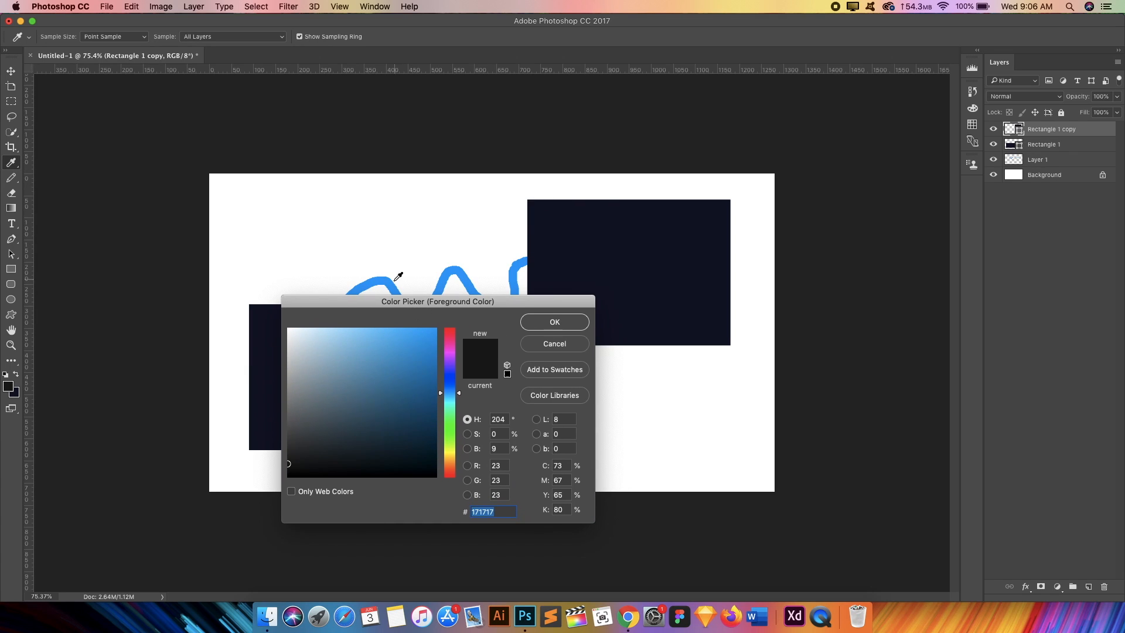
pyautogui.click(394, 283)
pyautogui.press('Return')
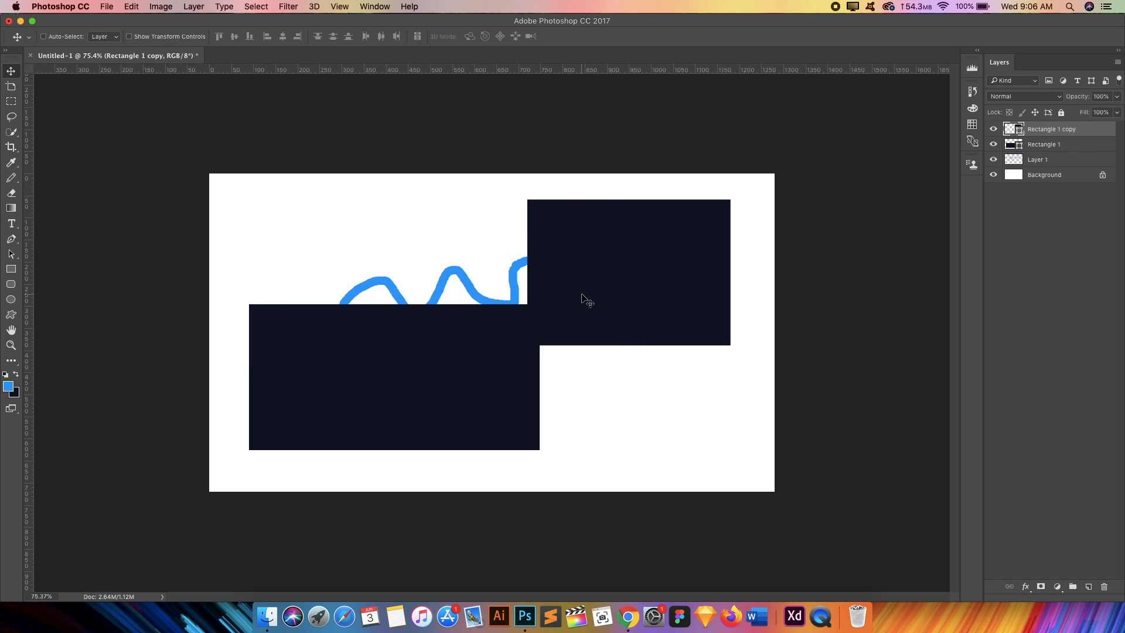
pyautogui.press('x')
pyautogui.press('super+BackSpace')
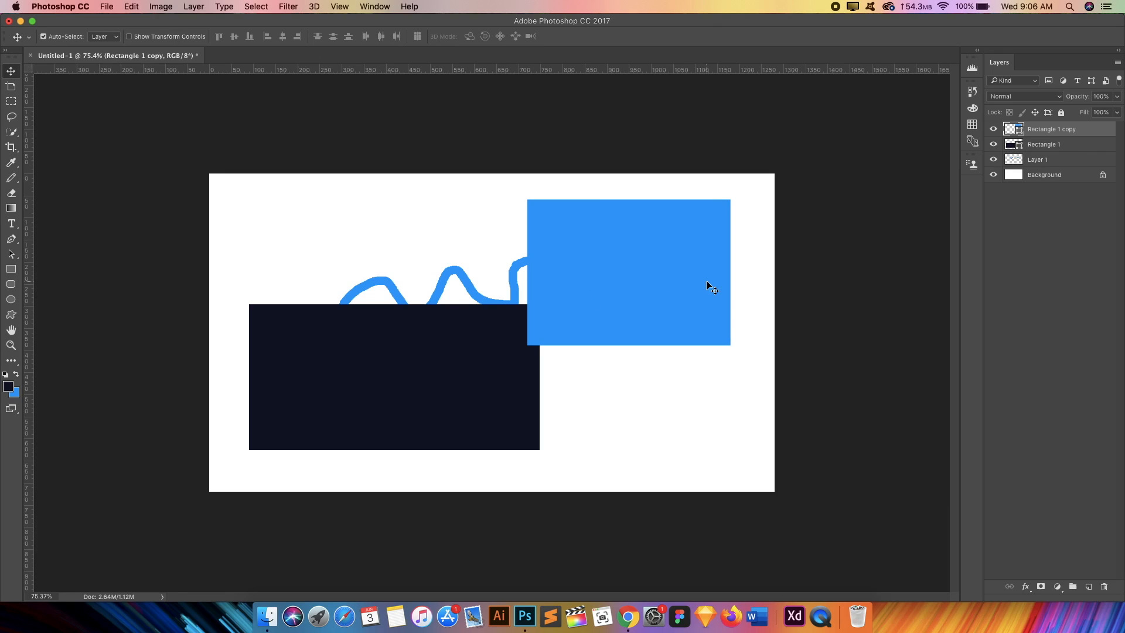
# Step: Select the Rectangle 1 and Rectangle 1 copy layers and put them together in a new layer group
pyautogui.click(1045, 146)
pyautogui.click(1045, 135)
pyautogui.keyDown('shift'); pyautogui.click(1045, 148); pyautogui.keyUp('shift')
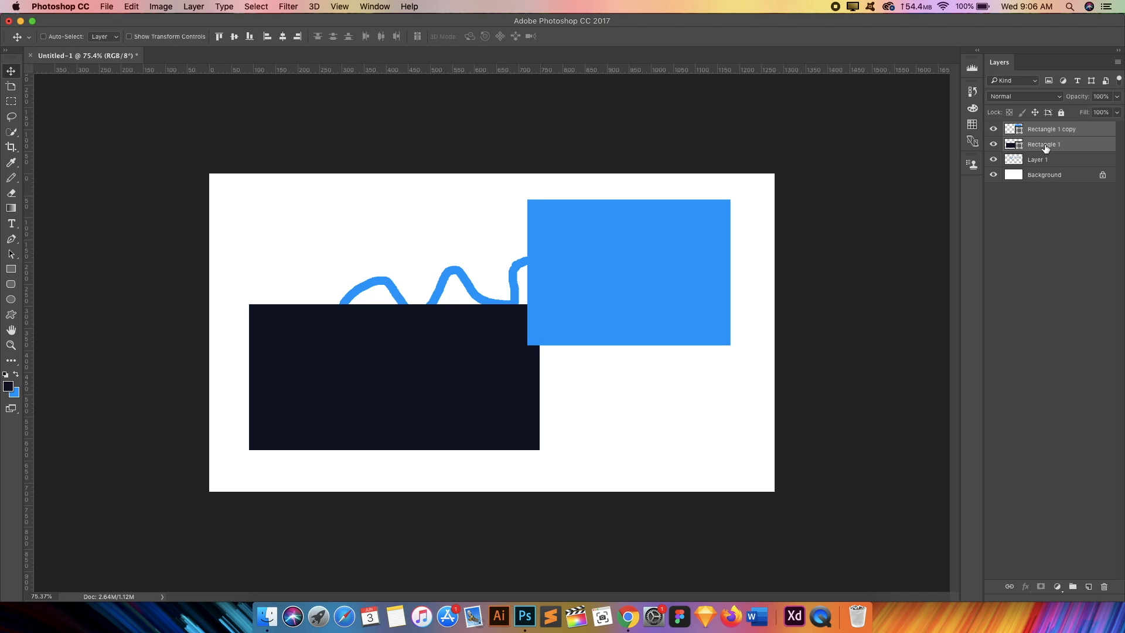
pyautogui.moveTo(1056, 141); pyautogui.dragTo(1074, 585)
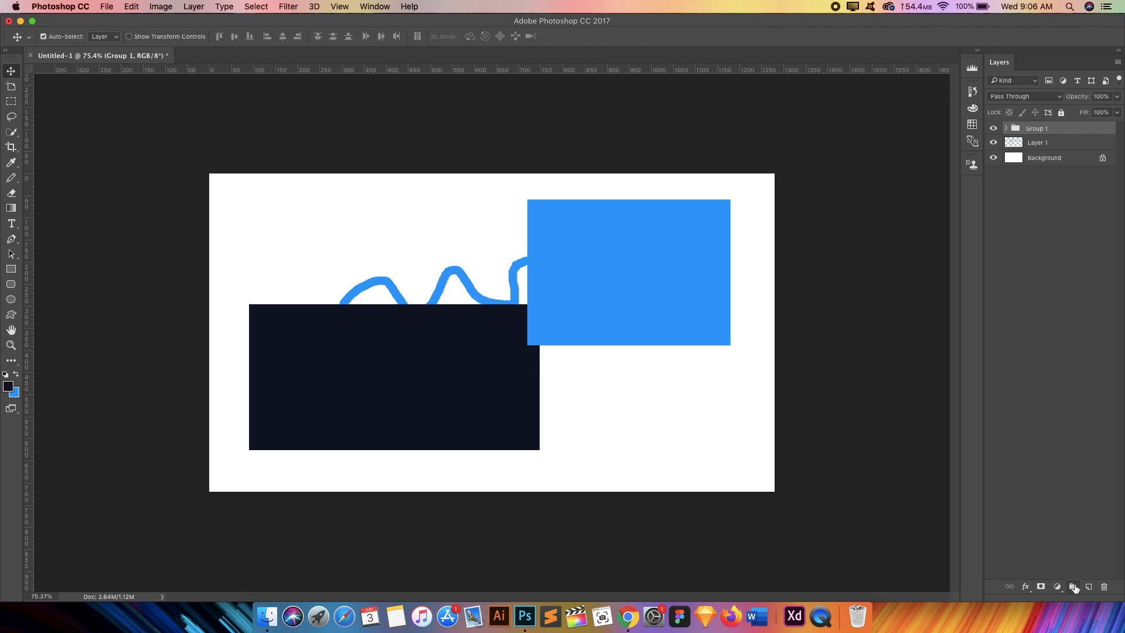
# Step: Ungroup the two rectangle layers, clear the layer selection, and create a new empty group at the top of the layer stack
pyautogui.press('super+shift+g')
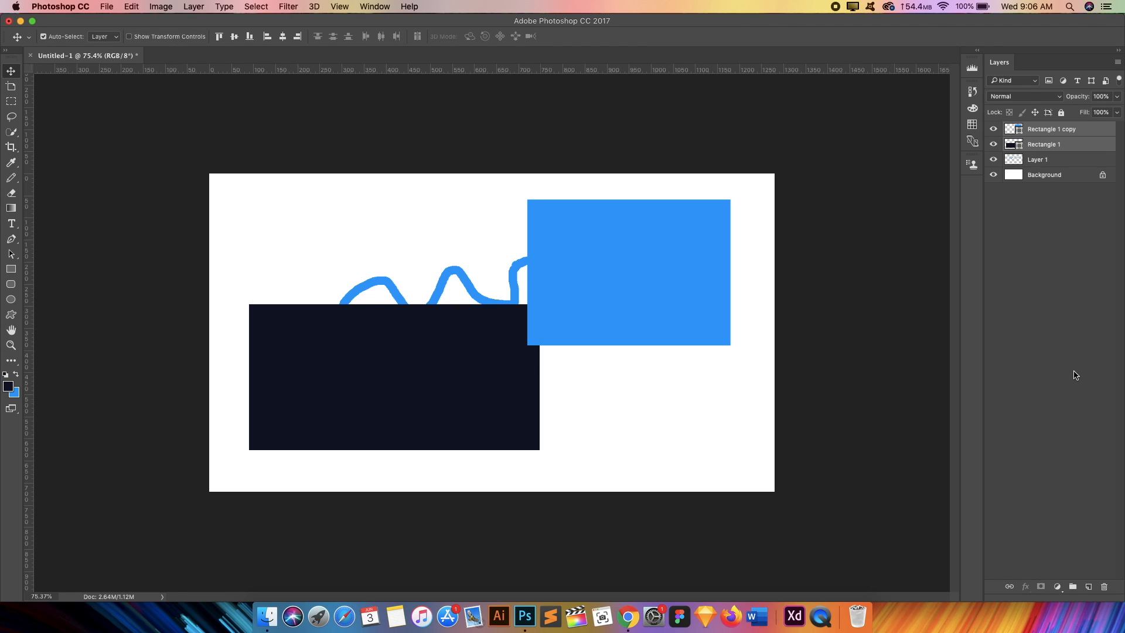
pyautogui.click(1096, 424)
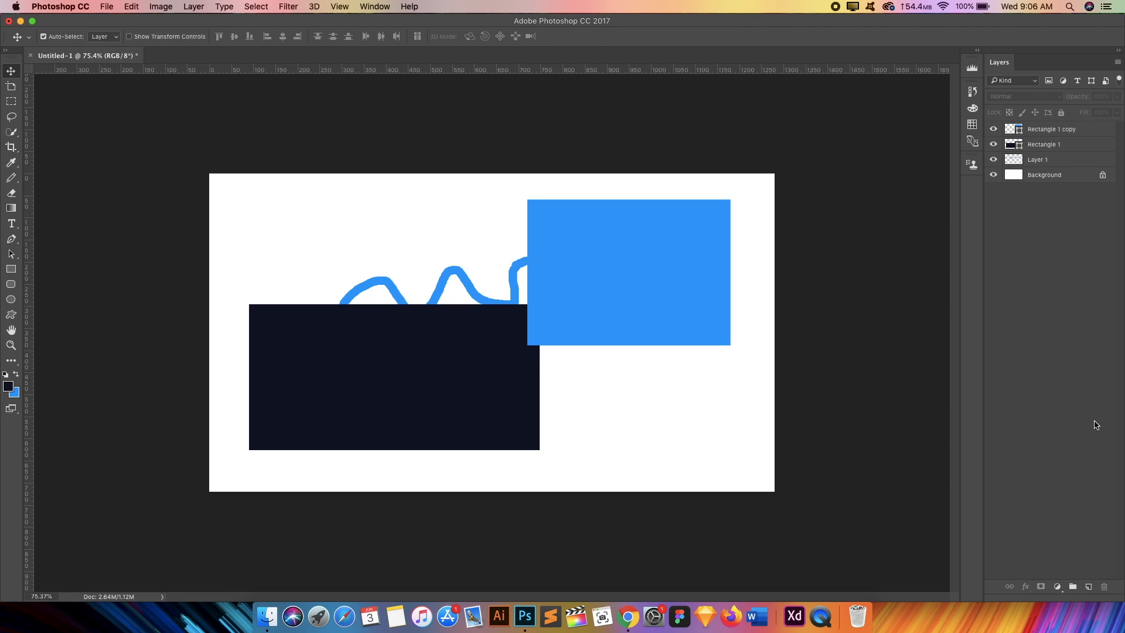
pyautogui.click(1075, 591)
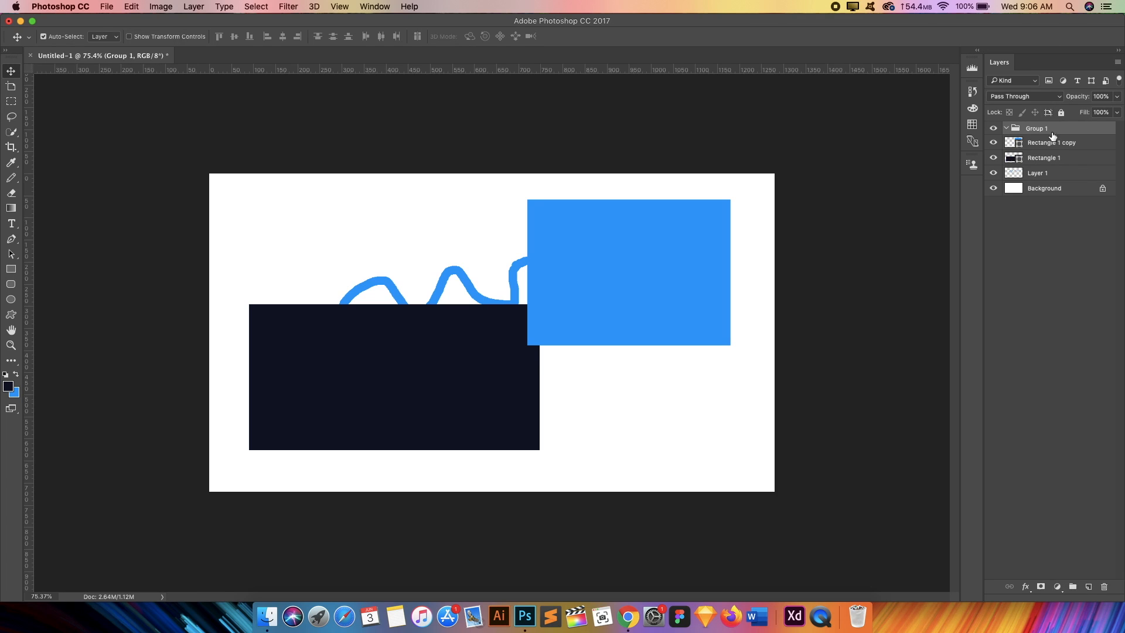
pyautogui.click(1007, 130)
pyautogui.click(1007, 129)
pyautogui.click(1041, 143)
pyautogui.click(1040, 134)
pyautogui.doubleClick(1038, 132)
pyautogui.click(1043, 144)
pyautogui.click(1042, 158)
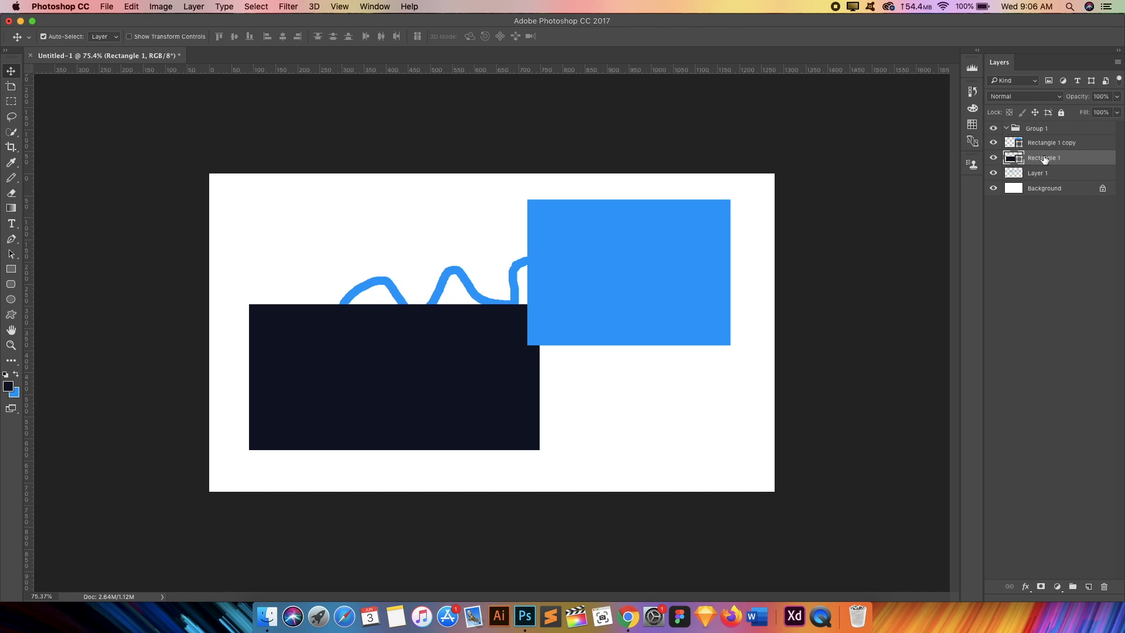
# Step: Select the Rectangle 1 copy and Rectangle 1 layers together and move them into the empty Group 1
pyautogui.rightClick(1041, 144)
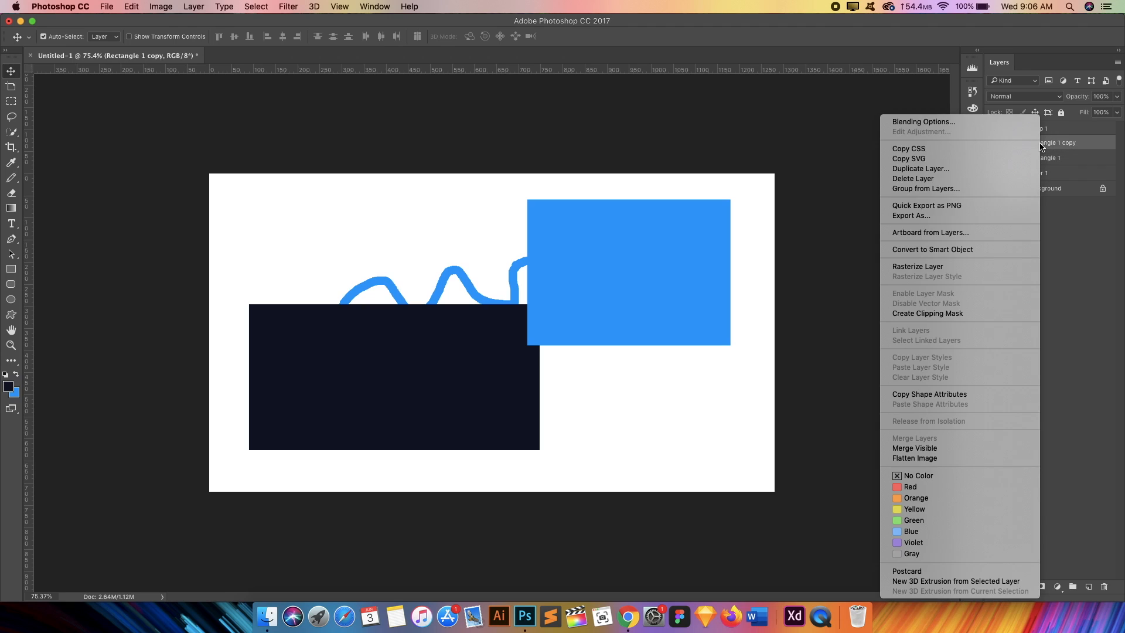
pyautogui.press('Escape')
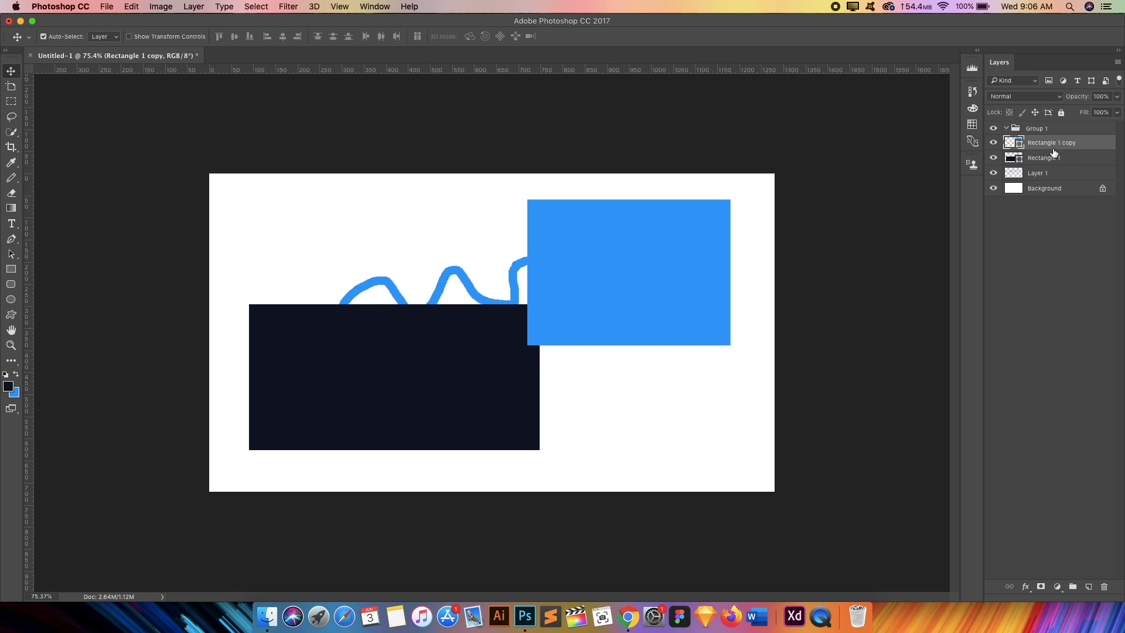
pyautogui.keyDown('super'); pyautogui.click(1052, 158); pyautogui.keyUp('super')
pyautogui.moveTo(1051, 145); pyautogui.dragTo(1013, 131)
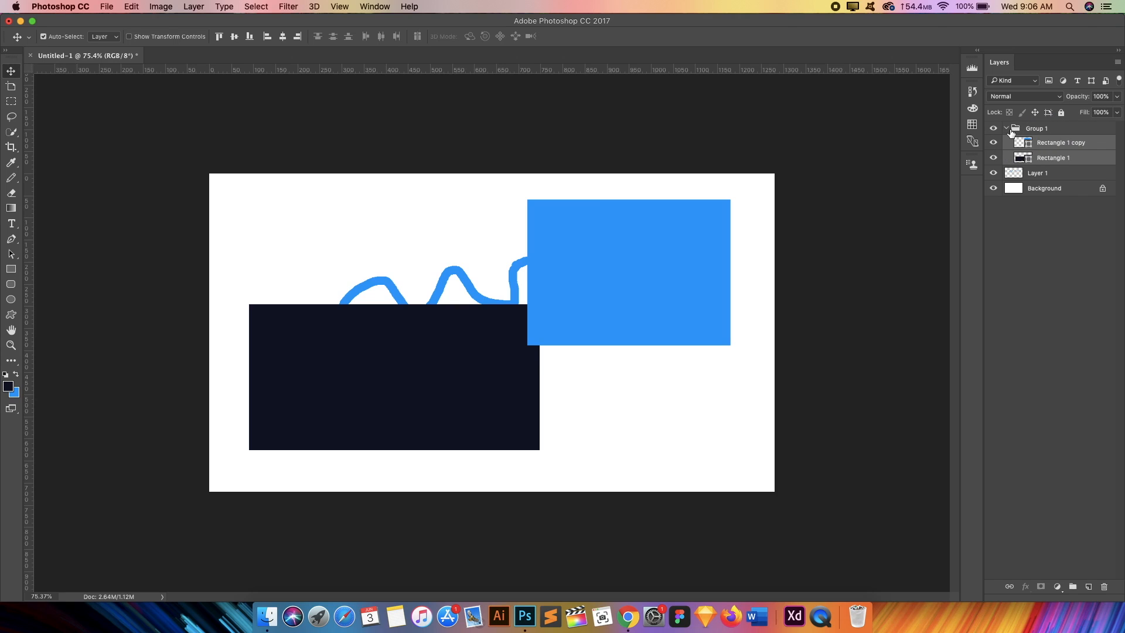
# Step: Collapse Group 1 and toggle the whole group's visibility off and on, leaving it shown
pyautogui.click(1006, 129)
pyautogui.click(1000, 129)
pyautogui.click(1000, 129)
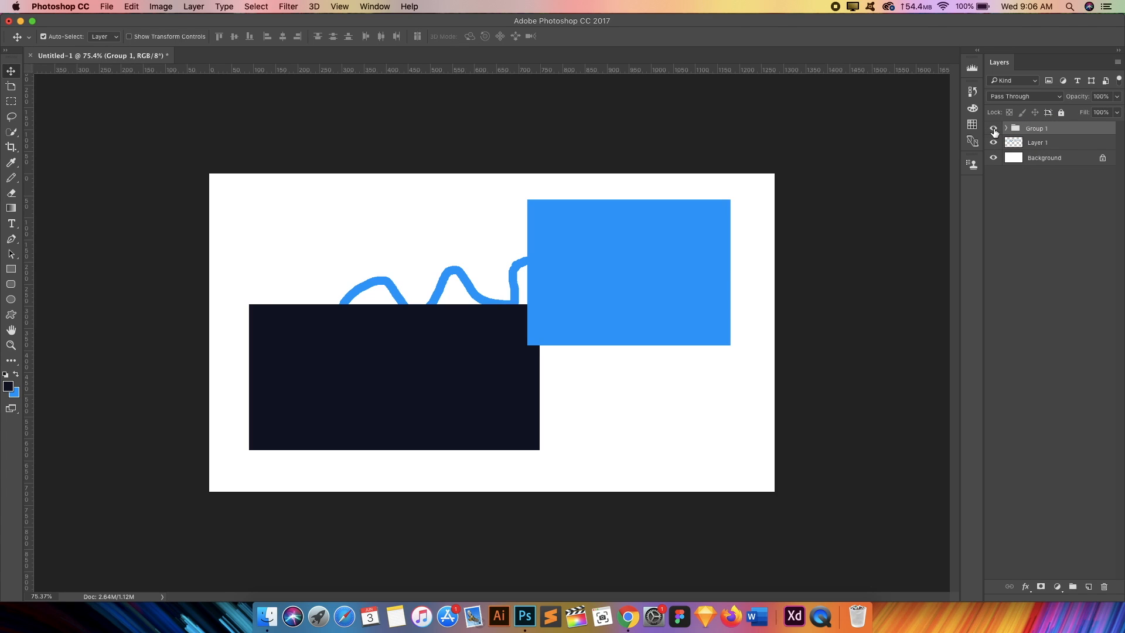
pyautogui.click(994, 131)
pyautogui.click(993, 129)
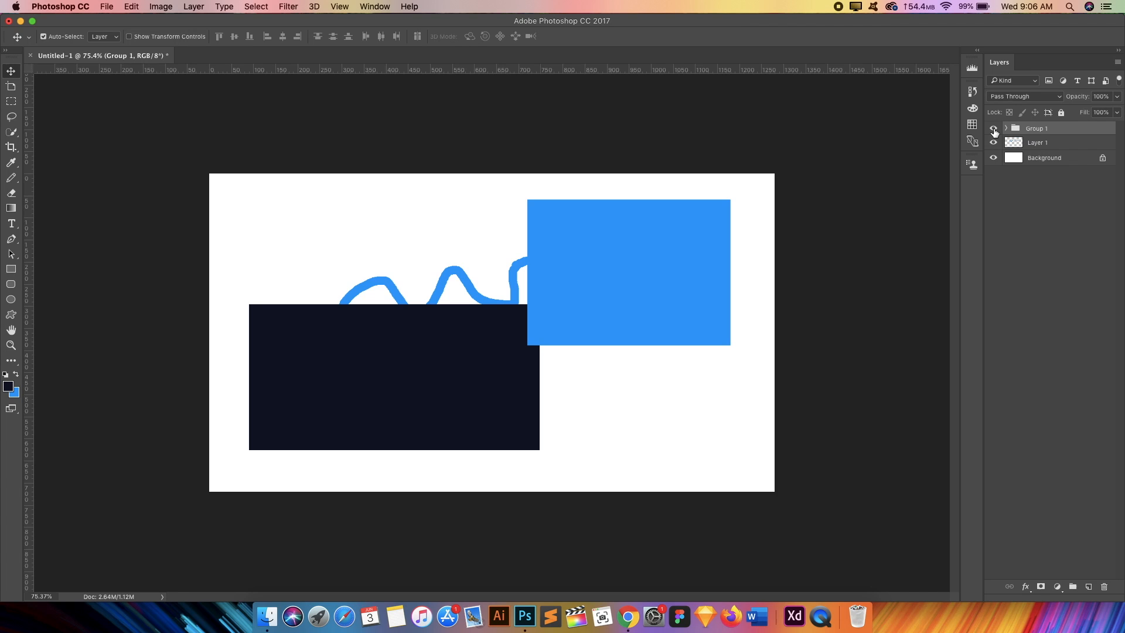